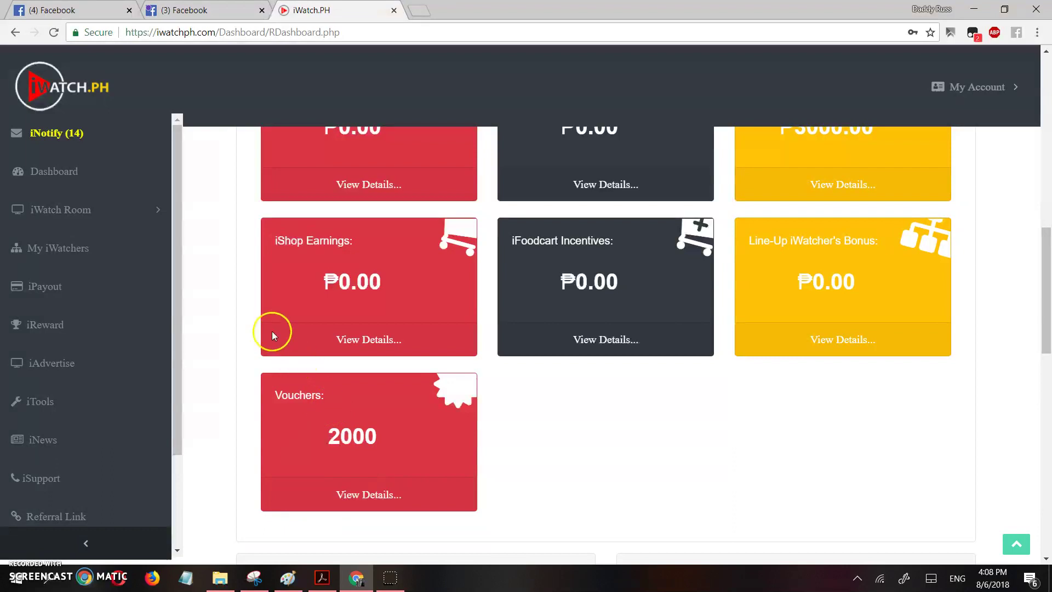
Step: View the available travel rewards in the iReward section, and return to the dashboard
left_click(48, 327)
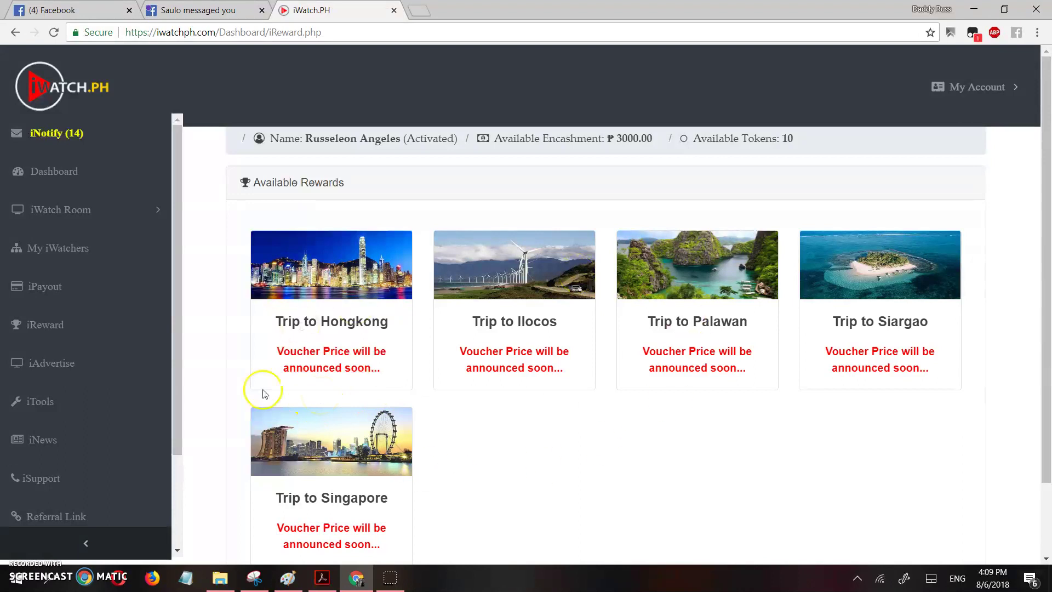
left_click(60, 172)
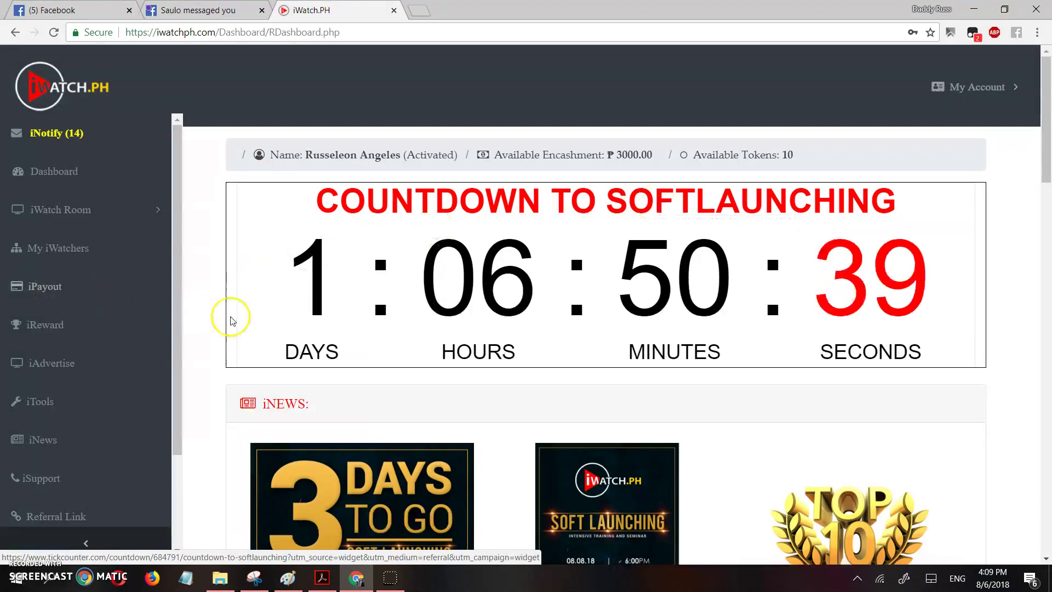
Step: Access the iPayout section by re-entering the account password in the security prompt and submitting it
left_click(45, 289)
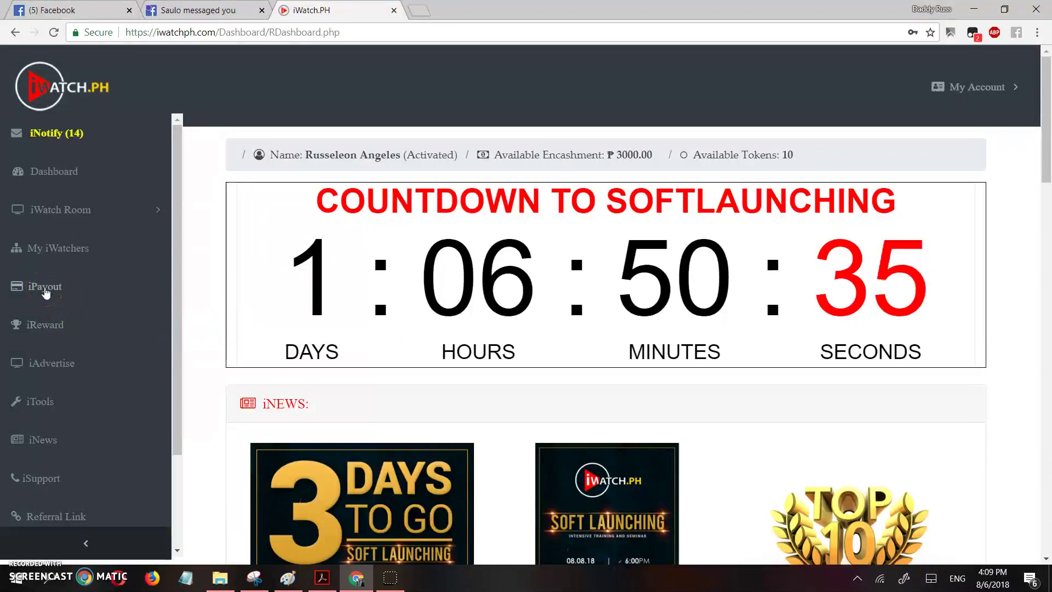
left_click(45, 292)
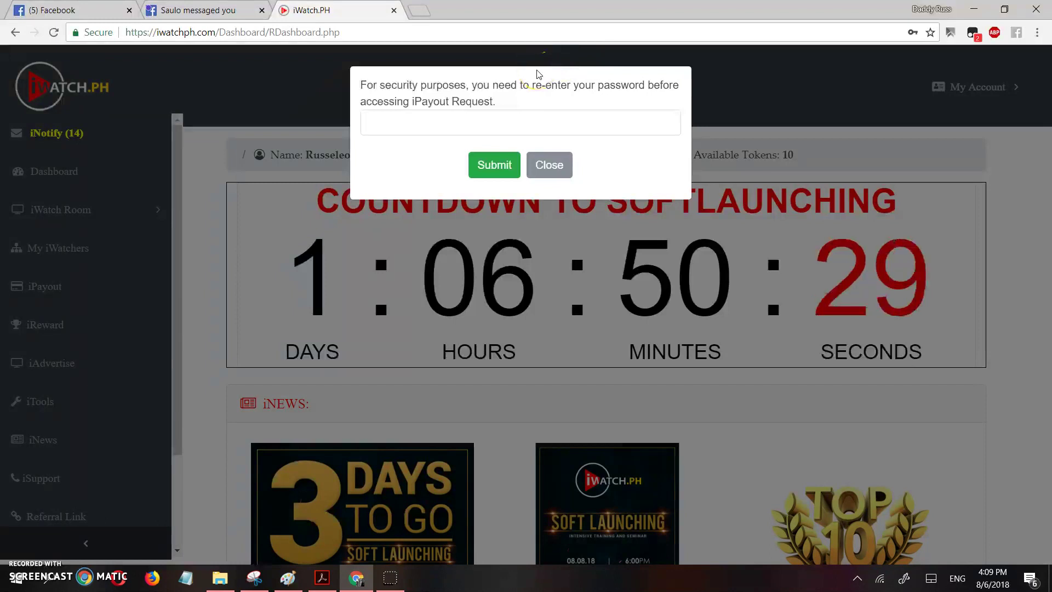
left_click(491, 128)
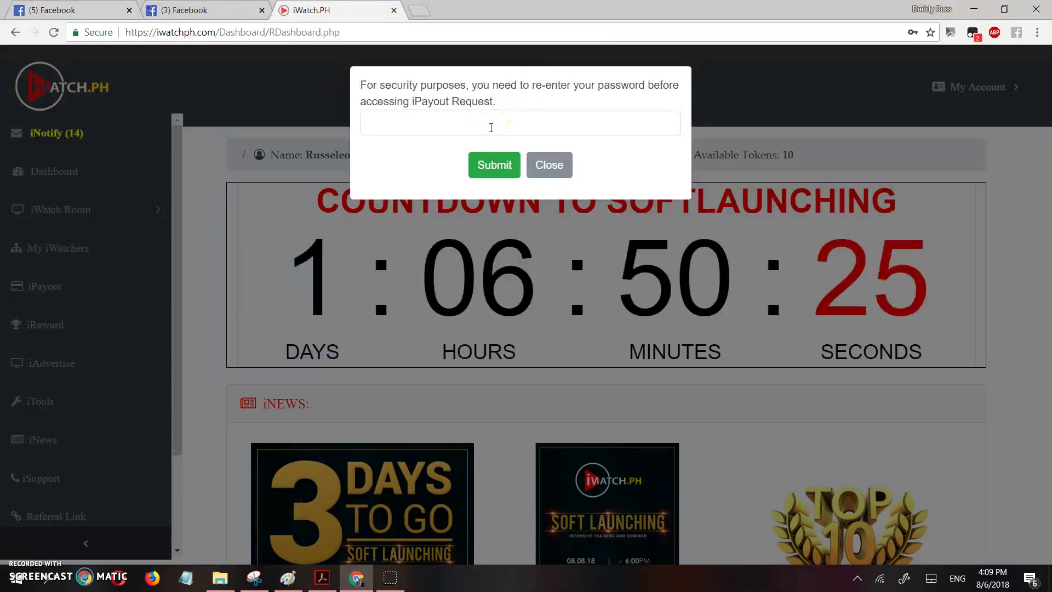
left_click(491, 127)
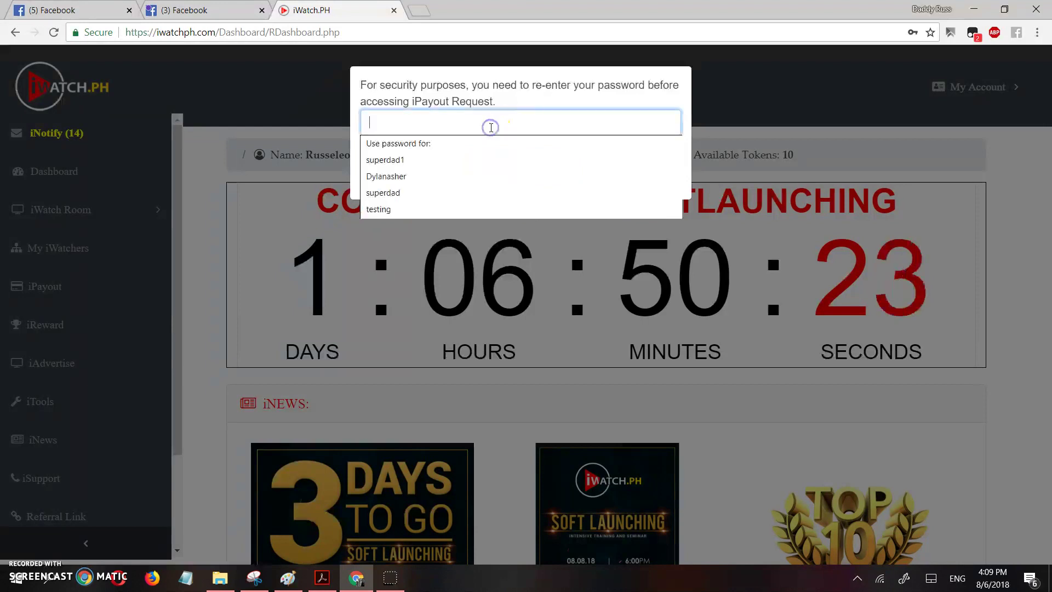
type("****")
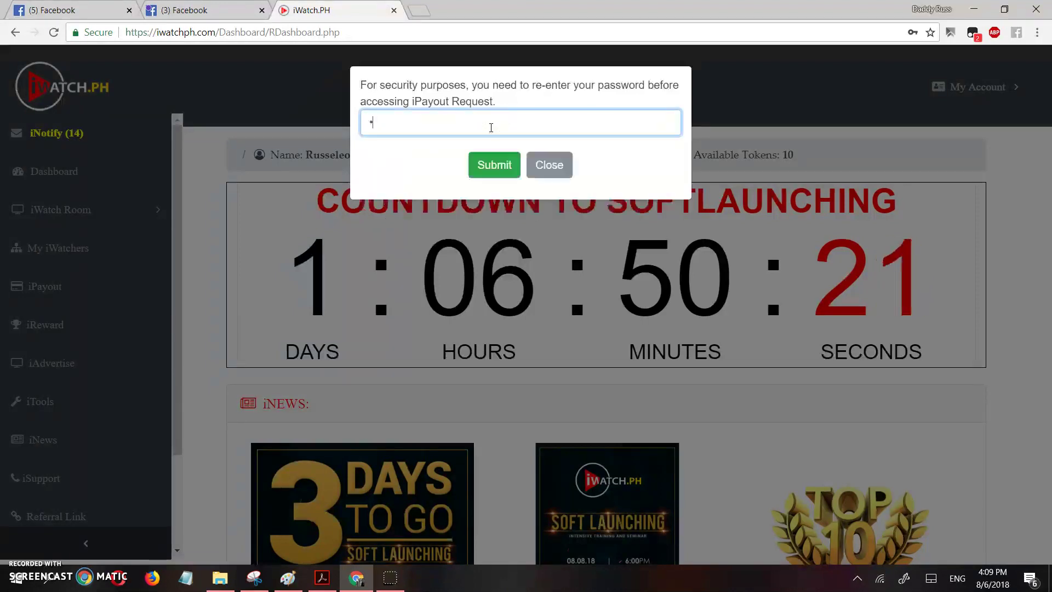
type("*****")
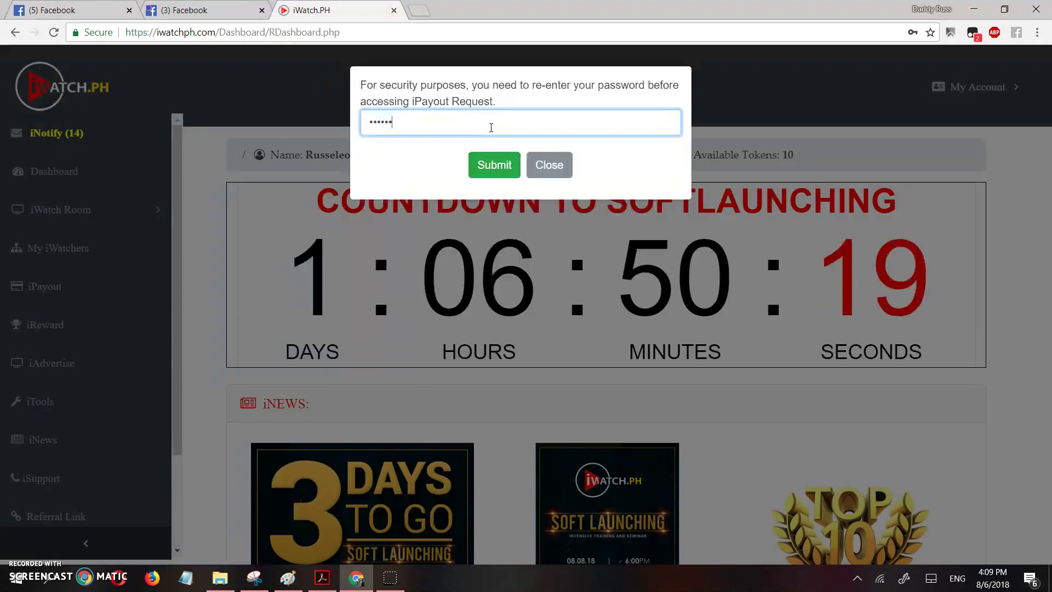
type("****")
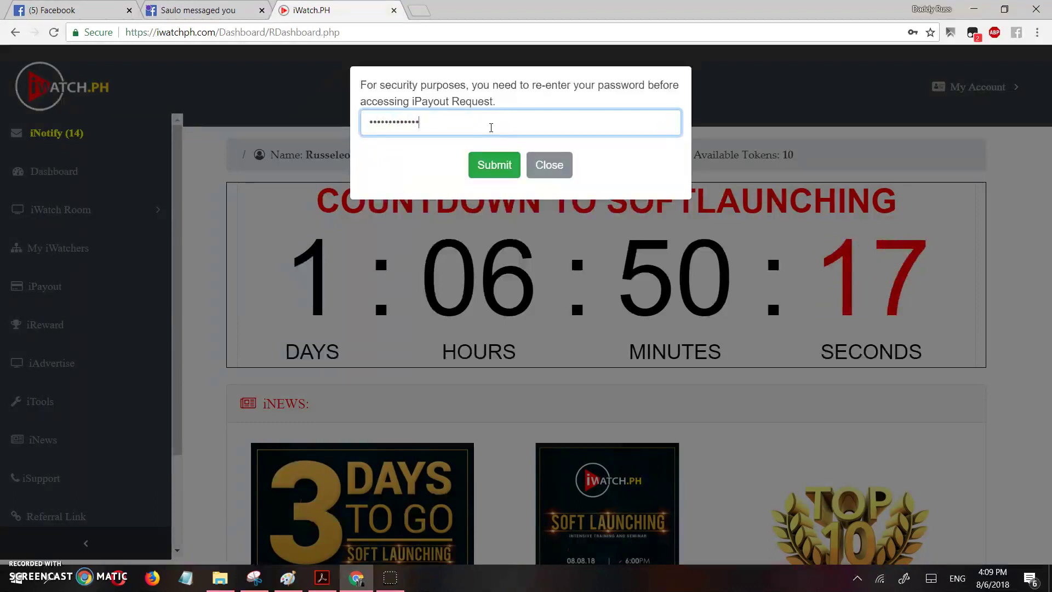
left_click(492, 165)
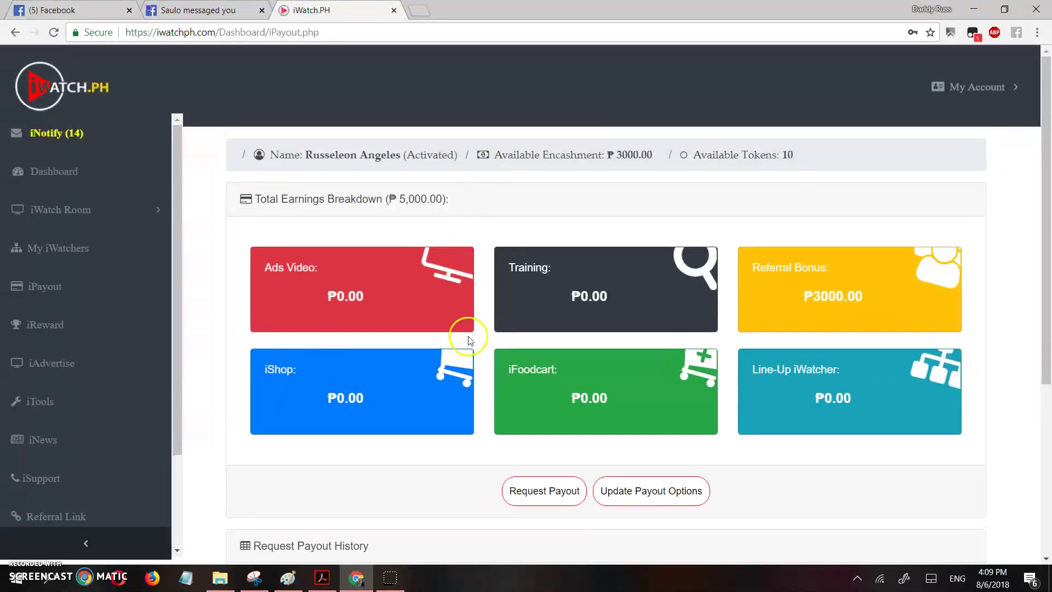
Step: Open the form for updating the payout options and select Banco De Oro (BDO), checking whether the contact number is editable
scroll(466, 337, "down", 4)
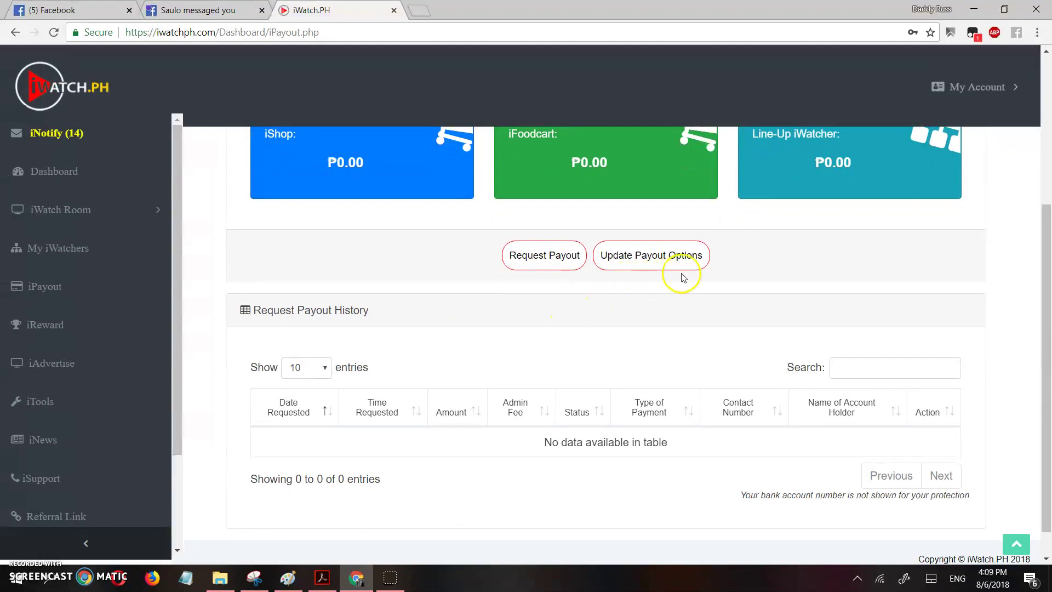
left_click(639, 266)
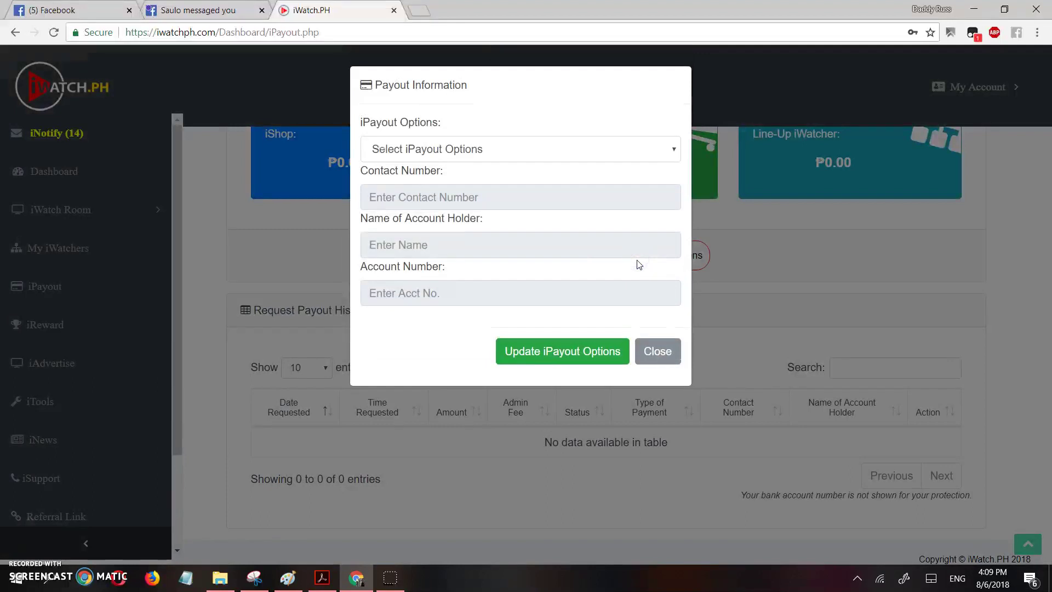
left_click(638, 148)
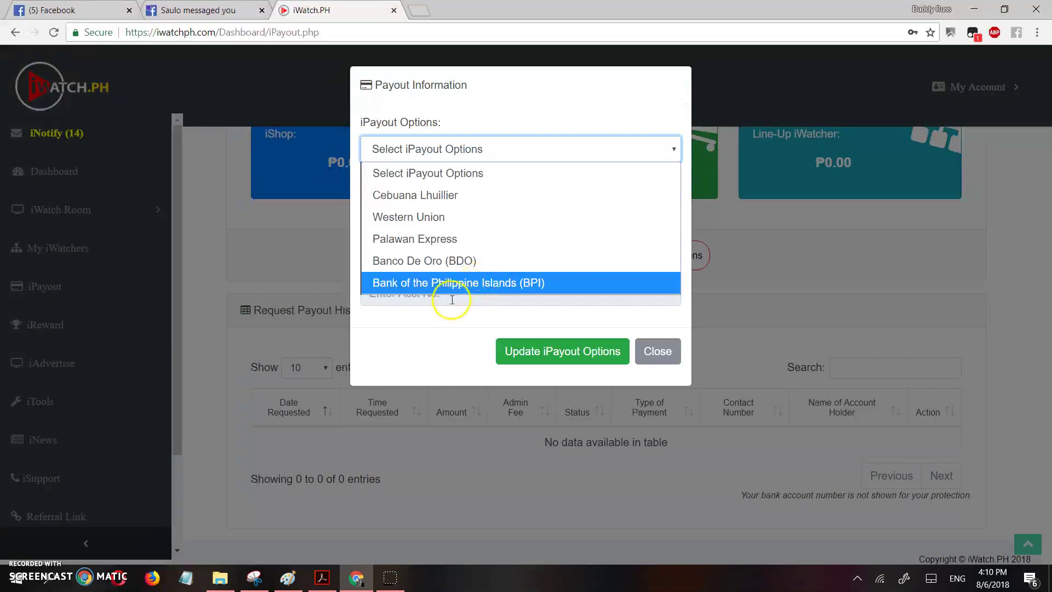
left_click(436, 265)
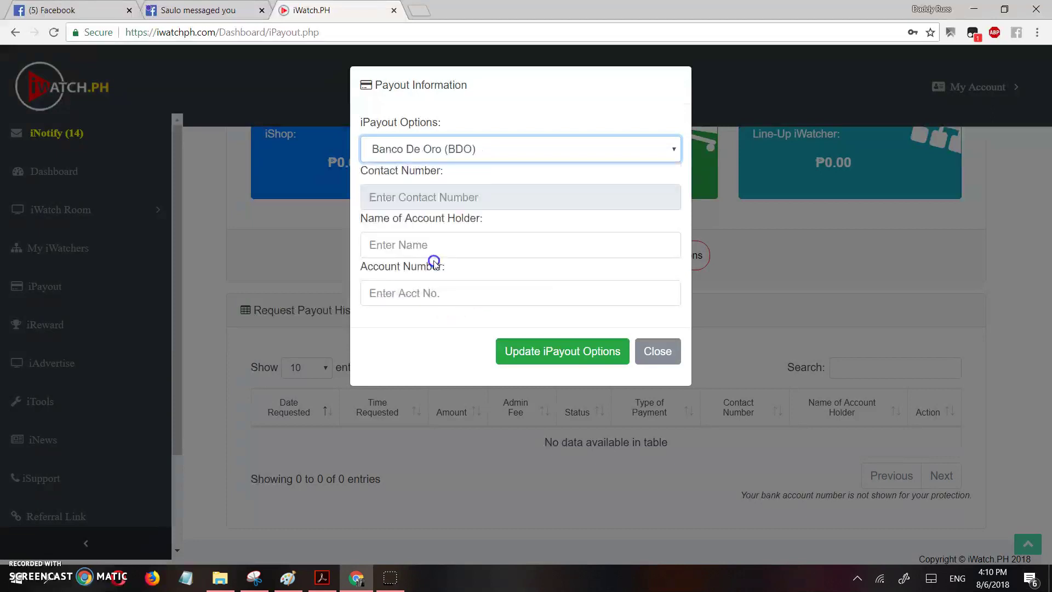
left_click(465, 198)
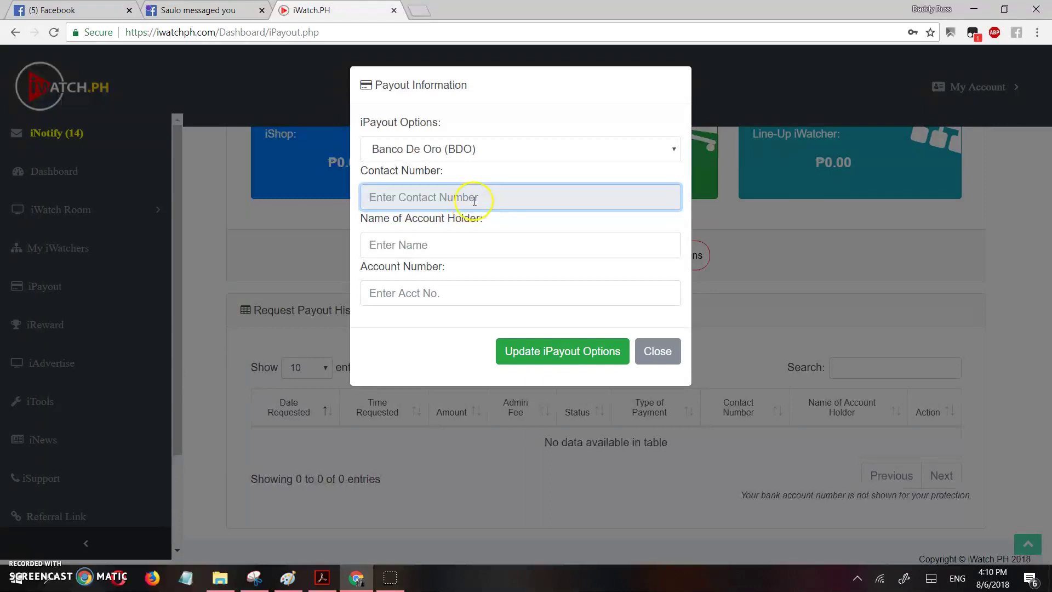
Step: Switch the payout option to Cebuana Lhuillier and check which of the contact, account holder and account number fields are editable
left_click(669, 148)
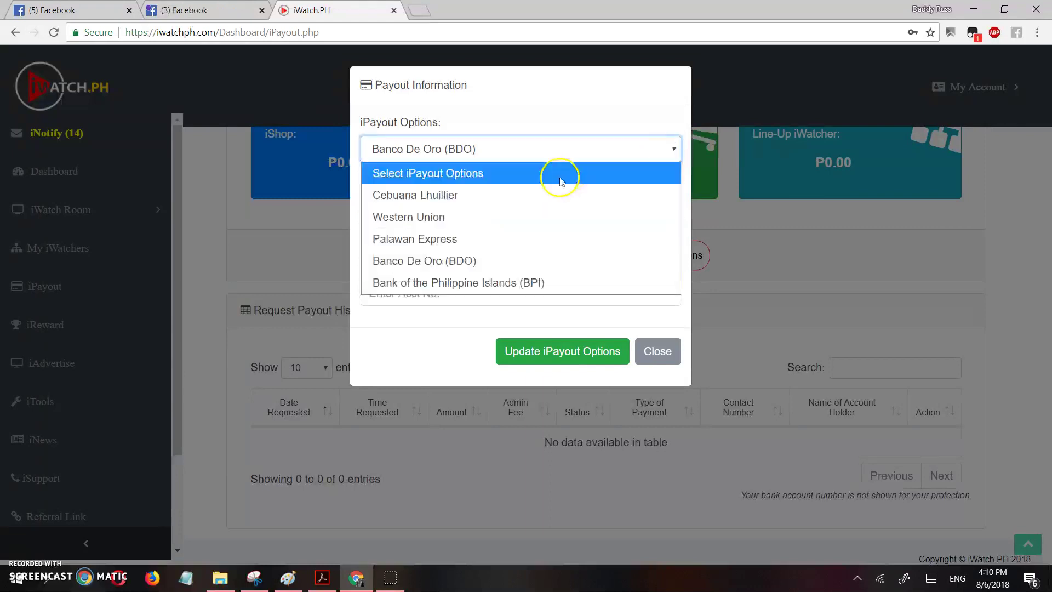
left_click(510, 193)
left_click(451, 197)
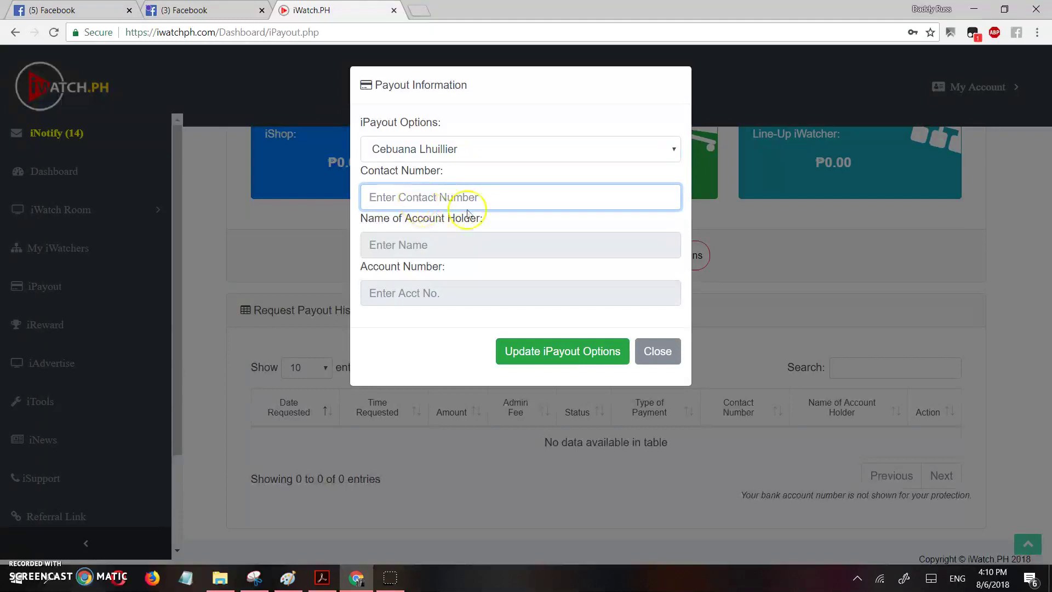
left_click(430, 245)
left_click(430, 247)
left_click(427, 209)
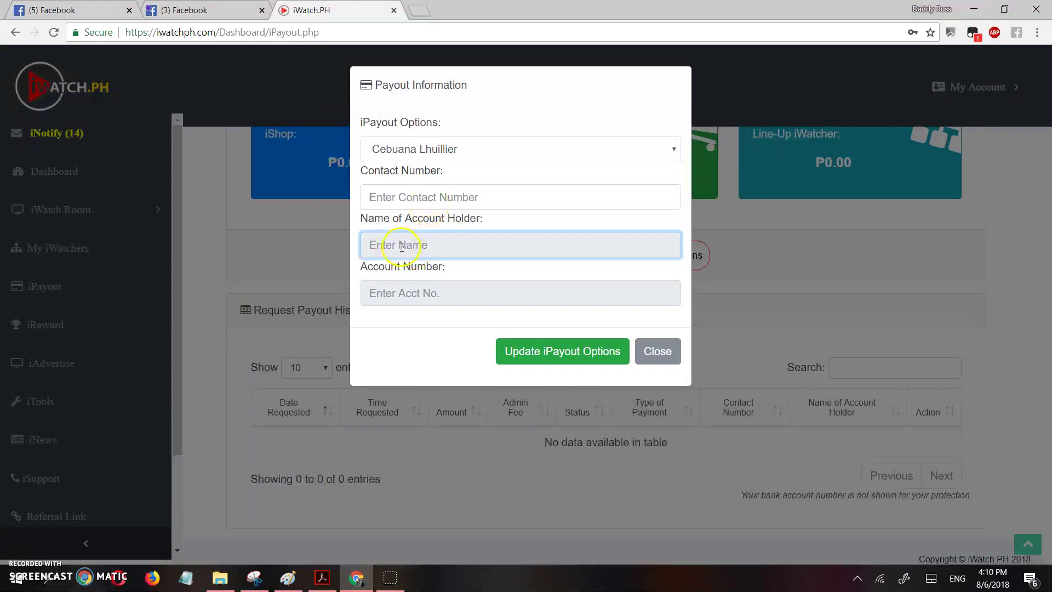
left_click(409, 296)
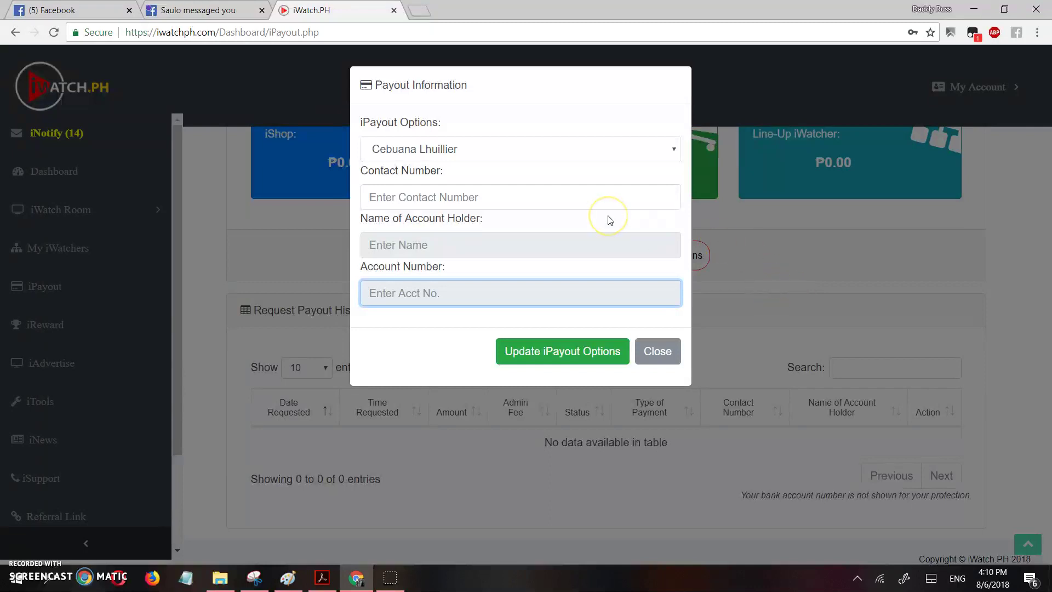
left_click(443, 249)
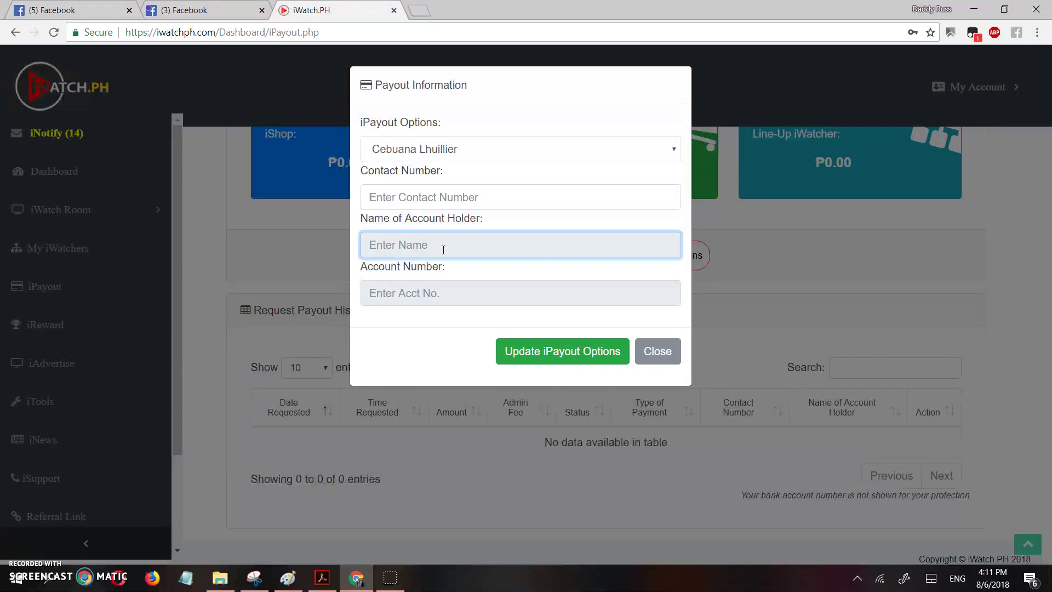
Step: Switch the payout option to Western Union and check whether the contact number and account holder fields are editable
left_click(501, 156)
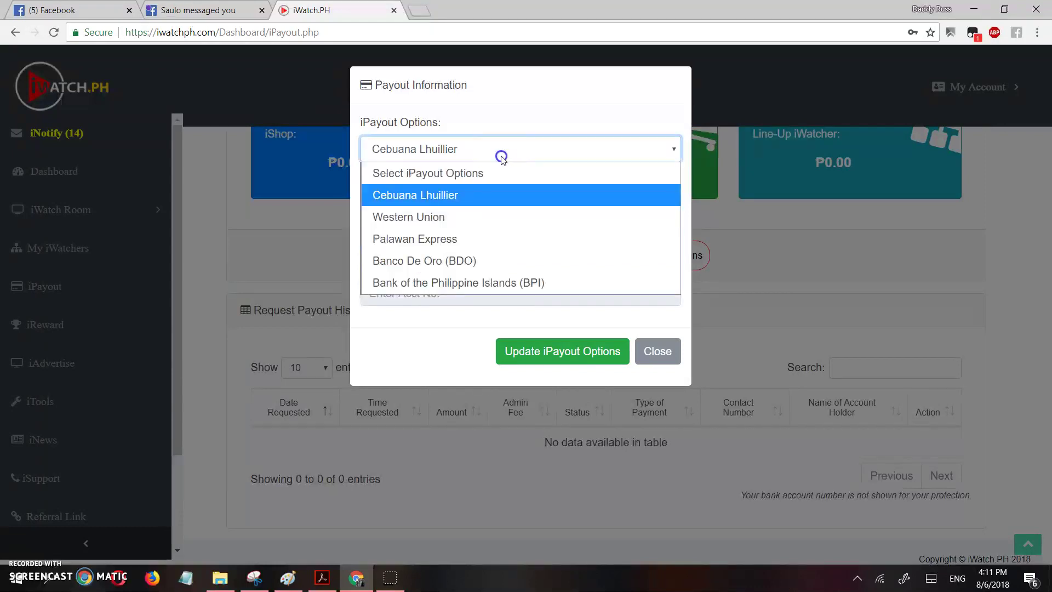
left_click(434, 216)
left_click(434, 235)
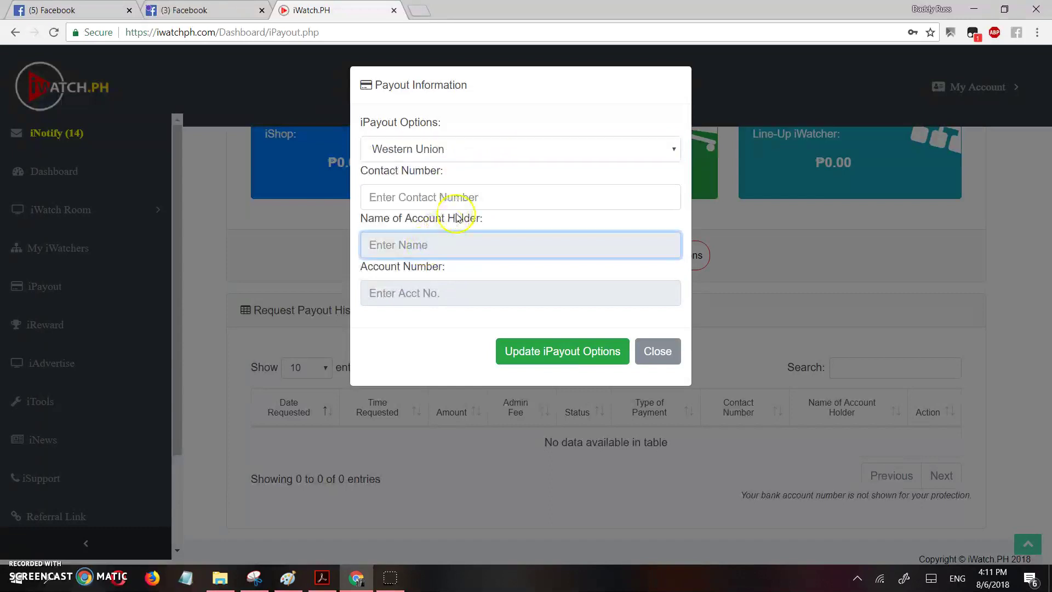
left_click(469, 198)
left_click(436, 245)
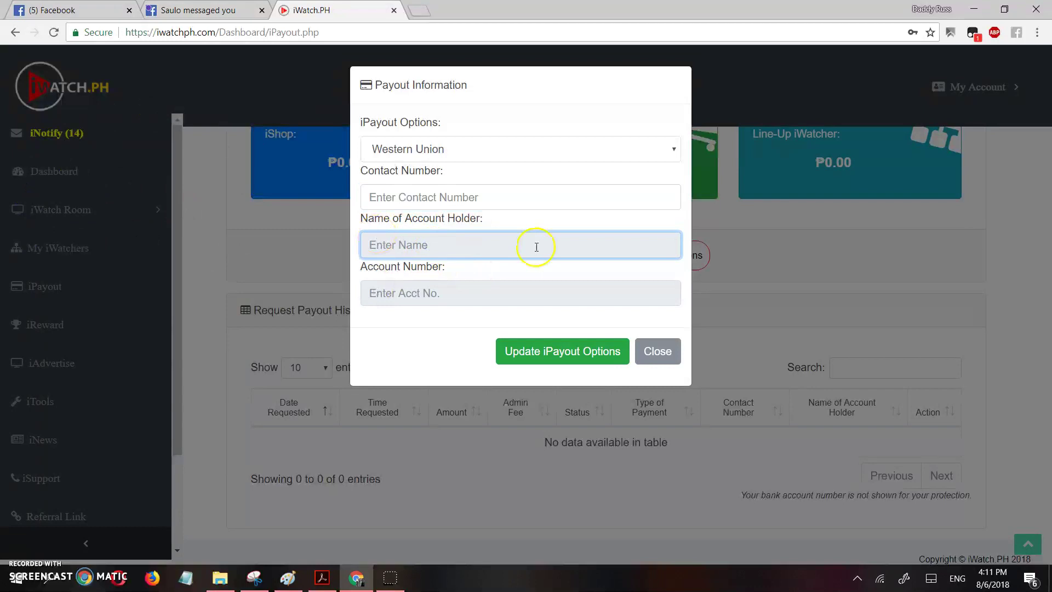
Step: Try Palawan Express and Bank of the Philippine Islands (BPI) as payout options, checking BPI's contact and account number fields
left_click(575, 154)
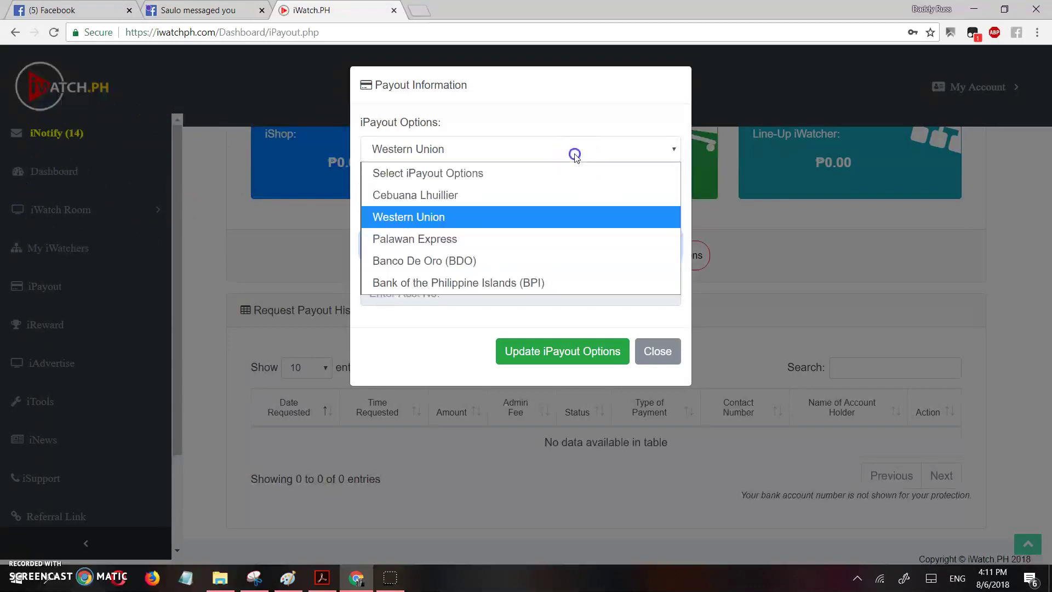
left_click(446, 239)
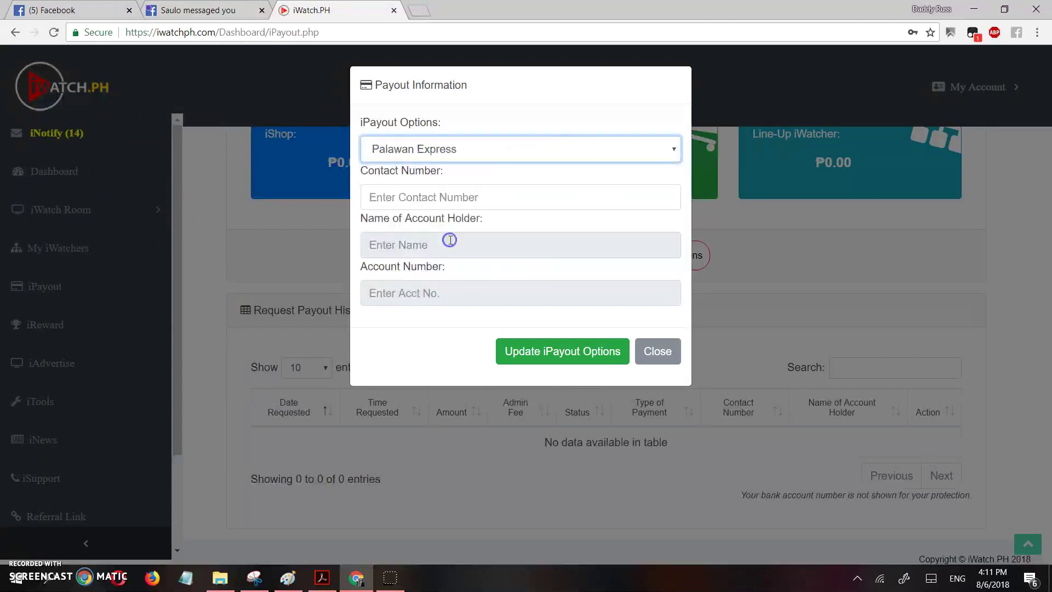
left_click(511, 154)
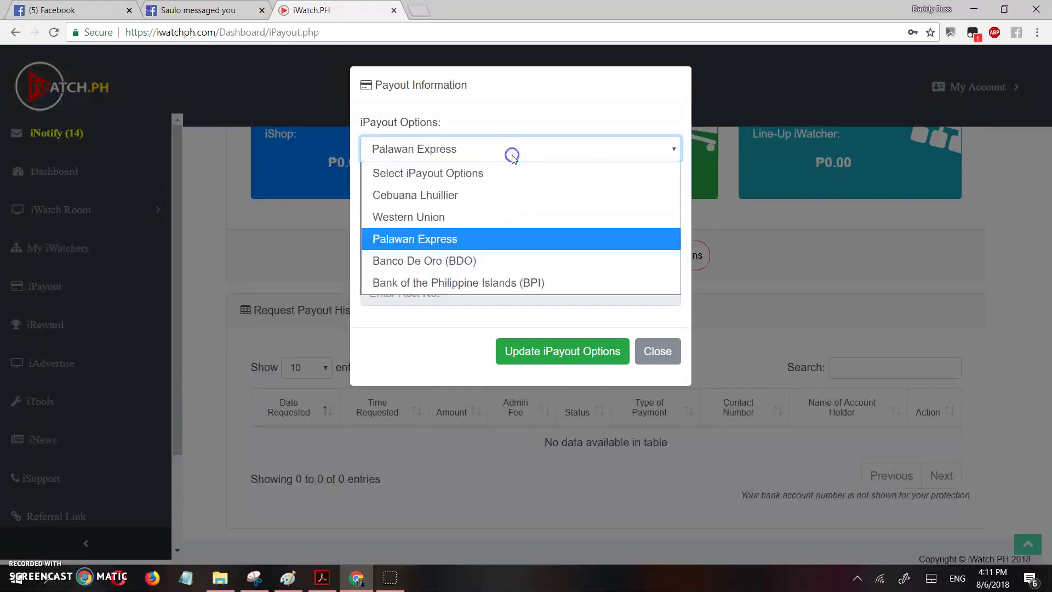
left_click(440, 283)
left_click(453, 197)
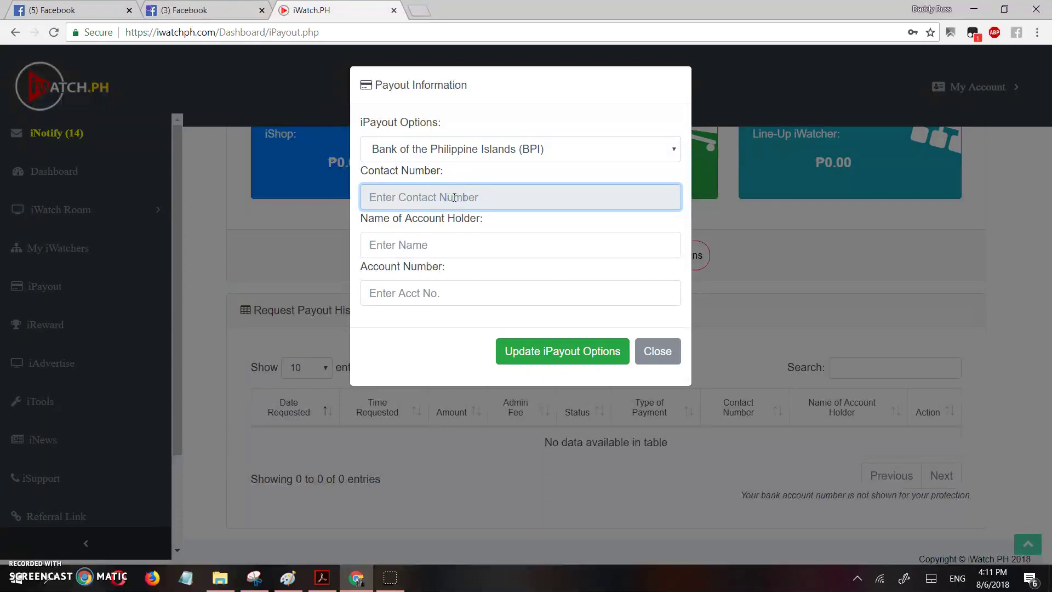
left_click(423, 294)
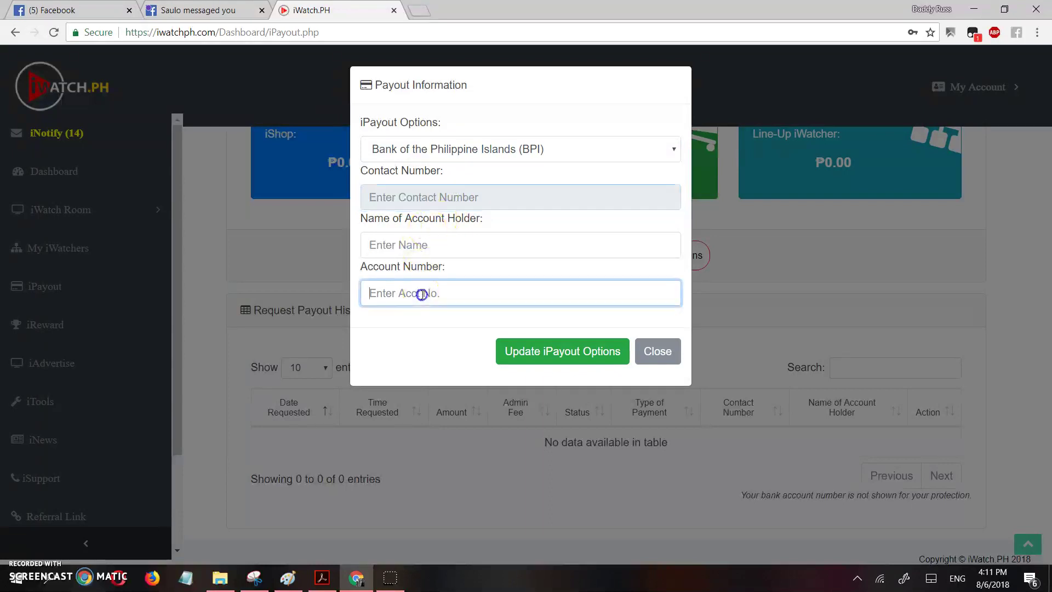
Step: Select Banco De Oro (BDO) as the payout option and place the cursor in the account holder's name field
left_click(630, 153)
left_click(486, 260)
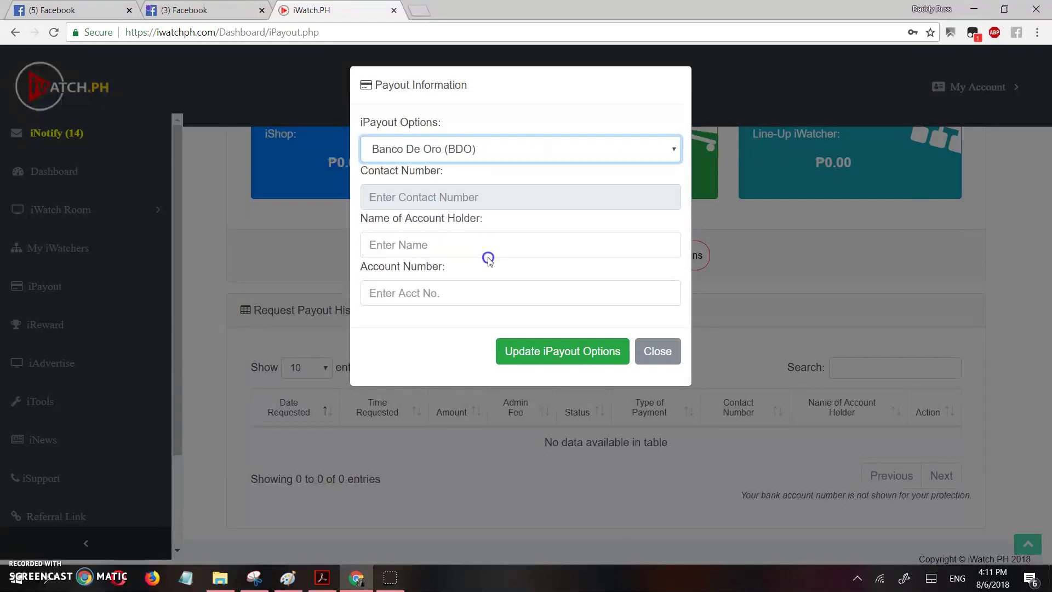
left_click(462, 248)
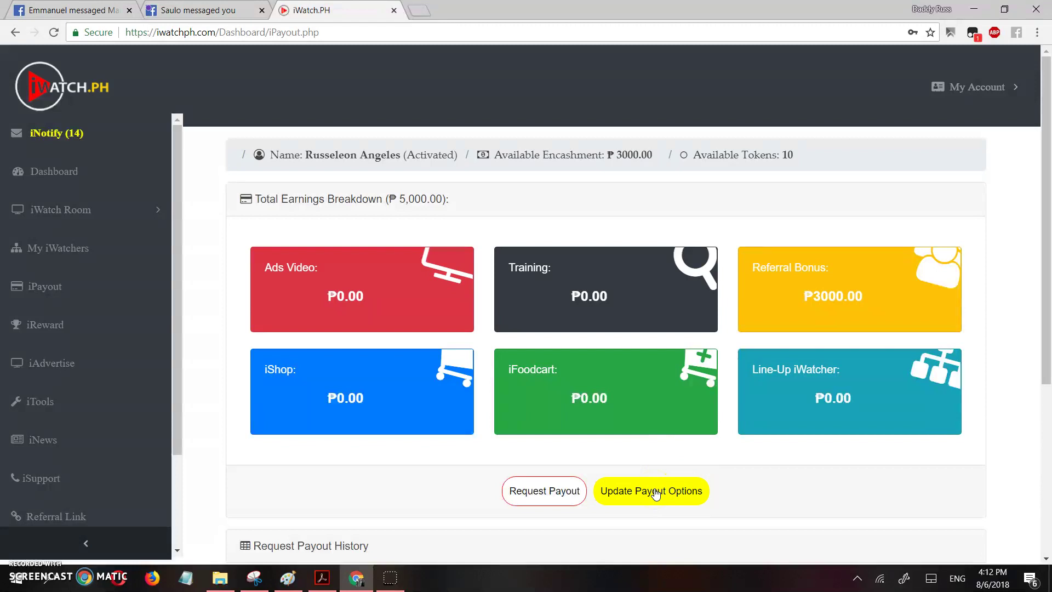
Step: Try Cebuana Lhuillier as the payout option, close without updating, and reopen the payout information to review the saved details
left_click(575, 443)
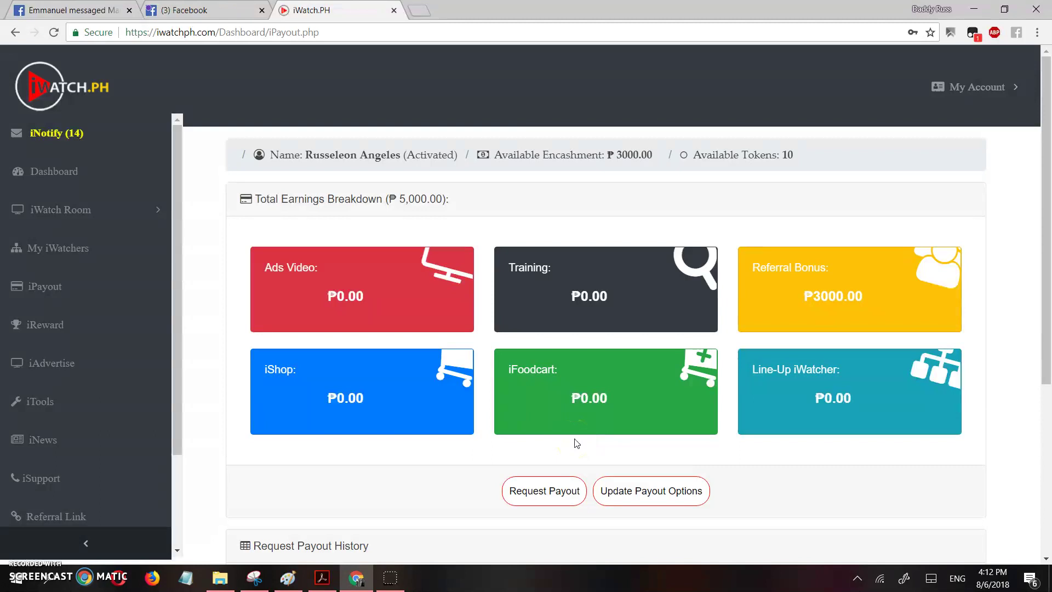
left_click(668, 496)
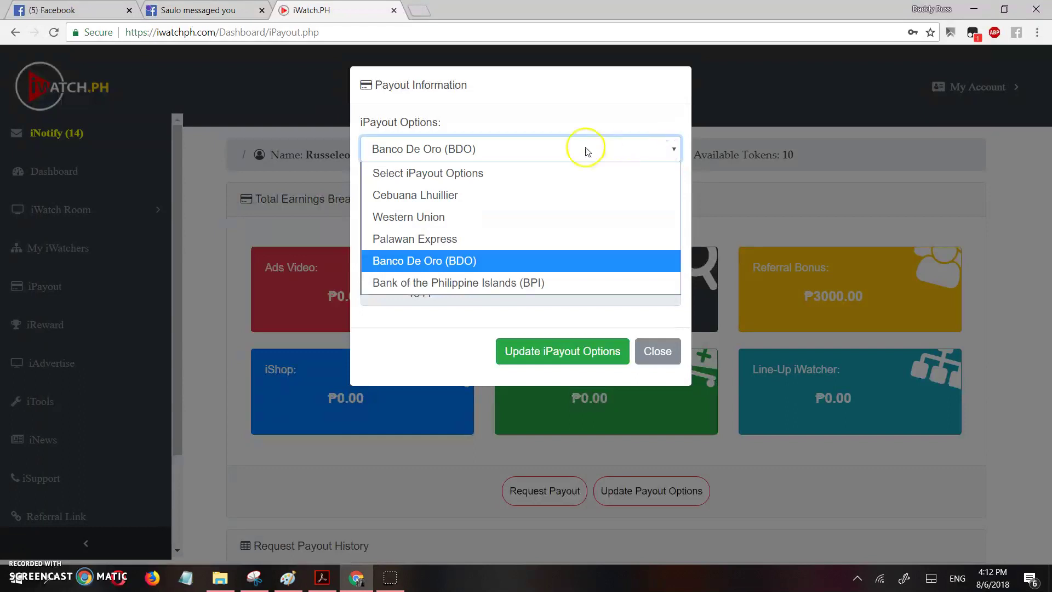
left_click(436, 194)
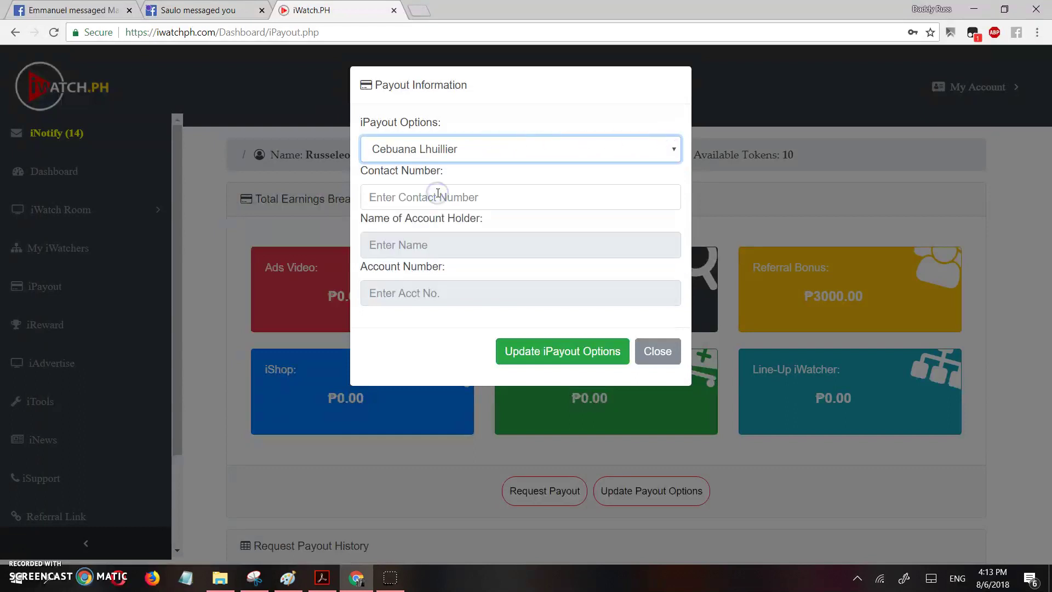
left_click(434, 203)
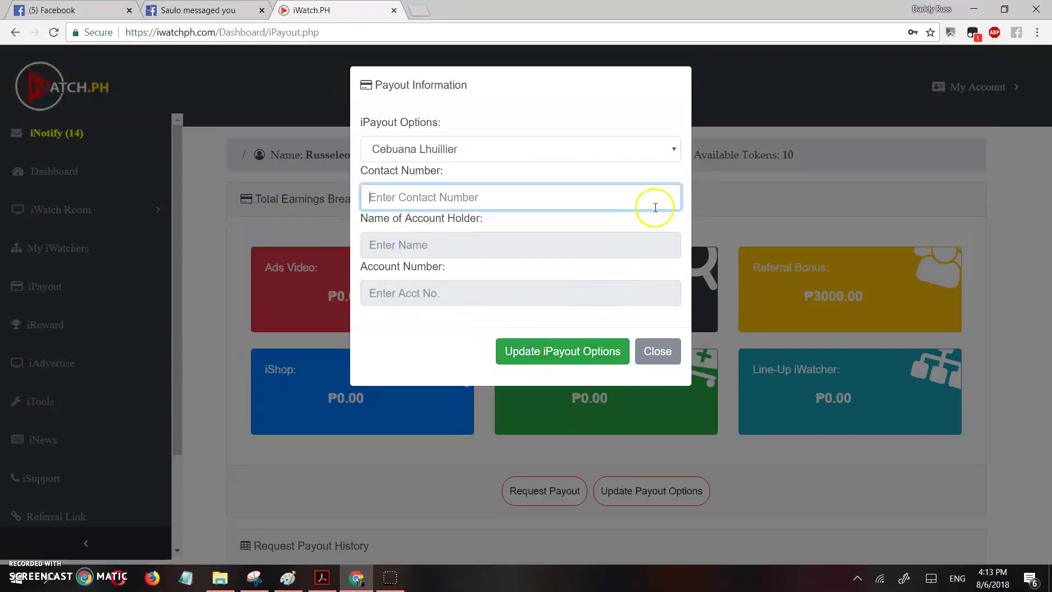
left_click(673, 146)
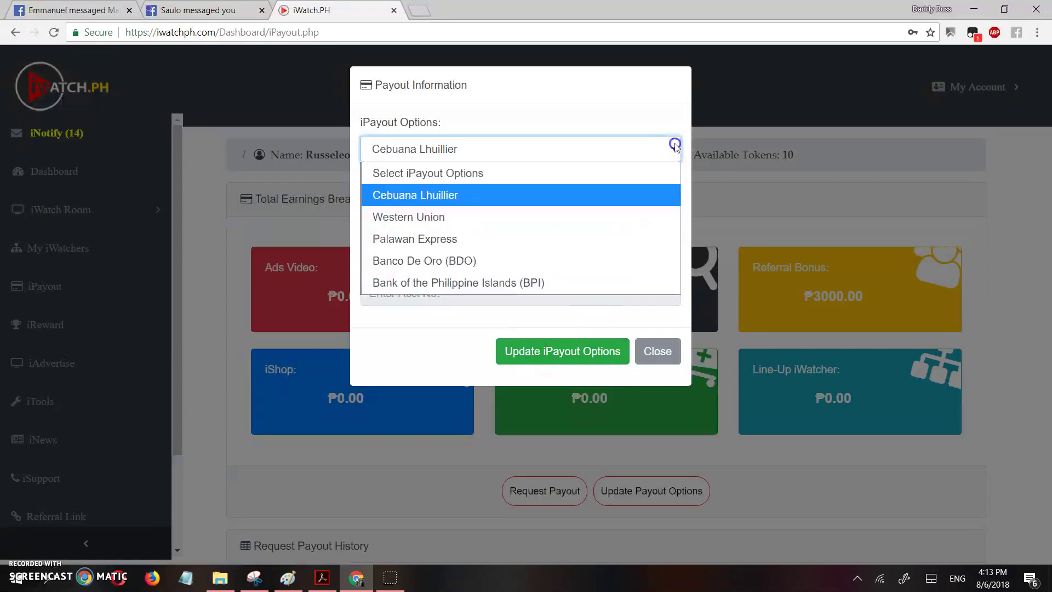
left_click(666, 355)
left_click(657, 351)
left_click(648, 492)
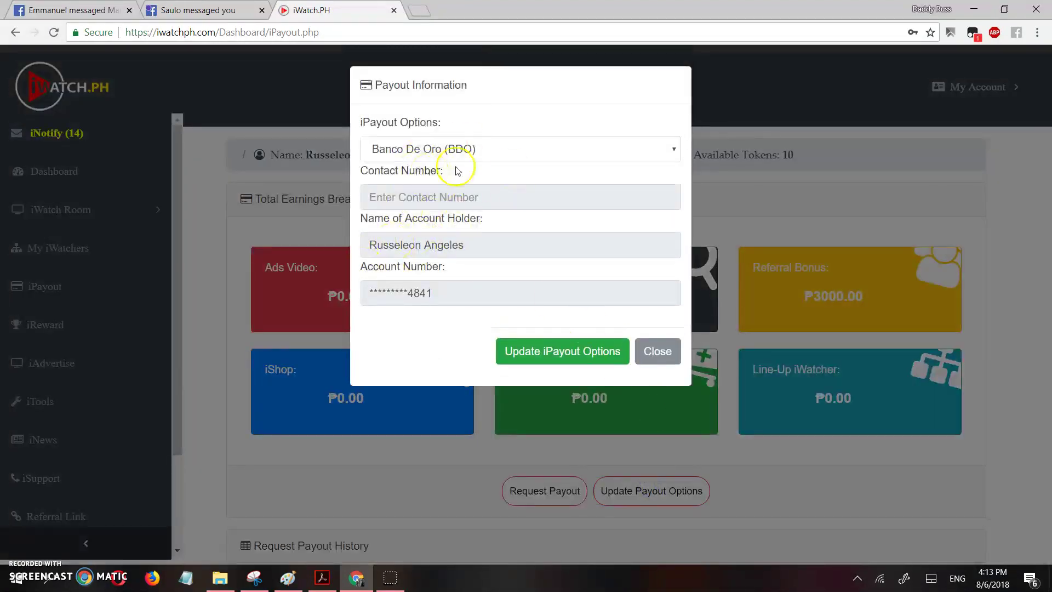
left_click(656, 354)
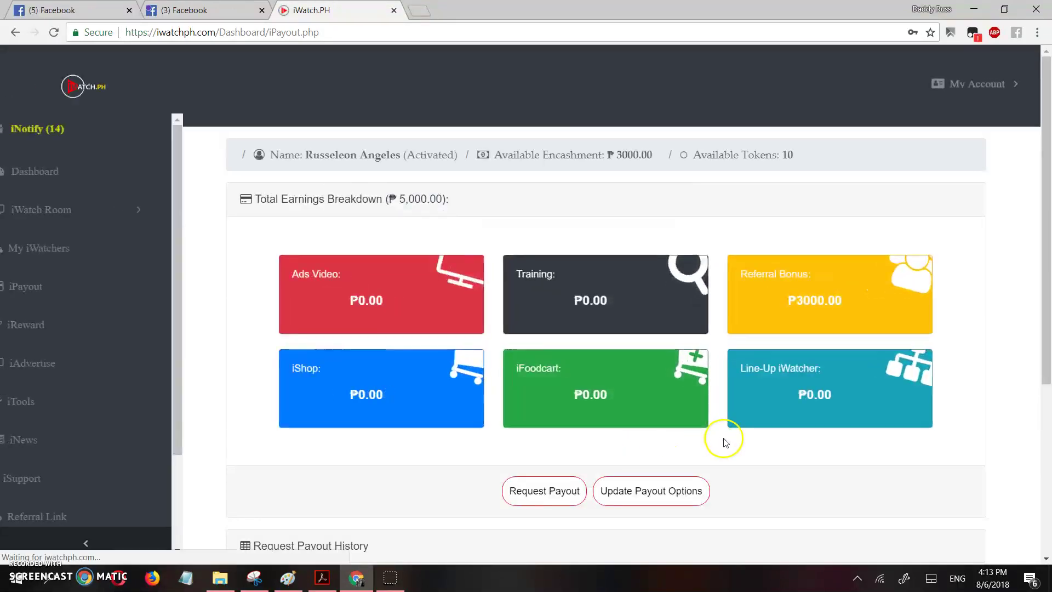
Step: Start a payout request and place the cursor in the amount field
left_click(538, 492)
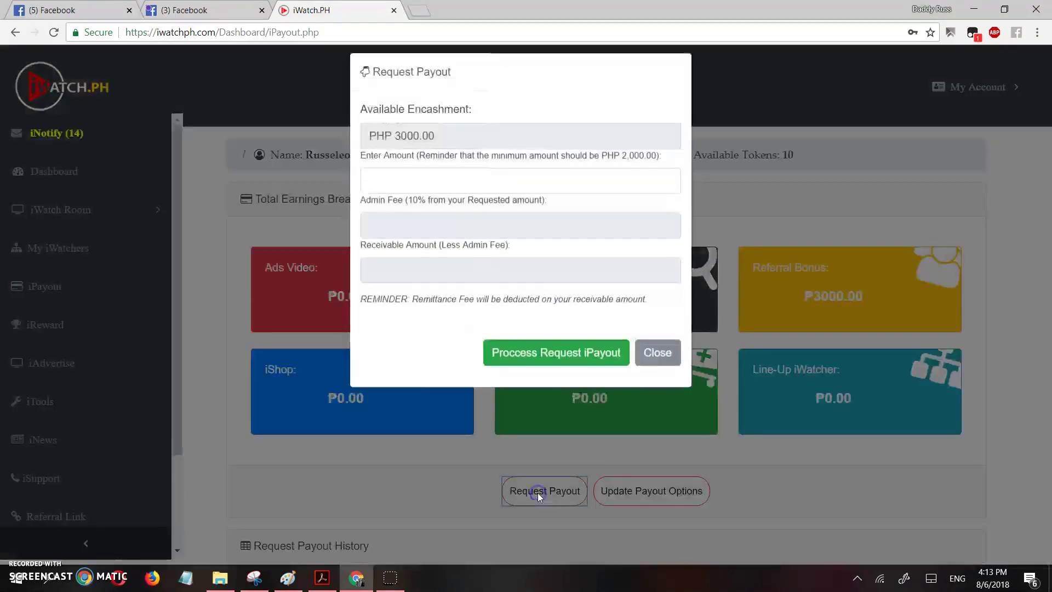
left_click(441, 190)
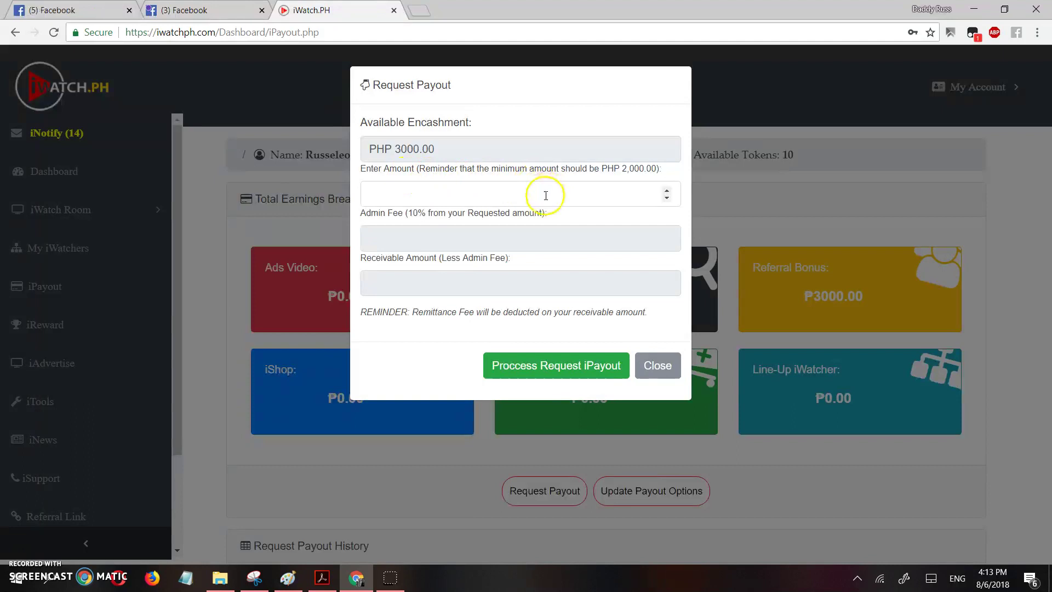
Step: Raise the requested payout amount step by step to PHP 2010
left_click(666, 191)
left_click(666, 191)
left_click(666, 191)
left_click(666, 190)
left_click(666, 190)
left_click(666, 190)
left_click(666, 190)
left_click(666, 191)
left_click(666, 191)
left_click(666, 190)
left_click(666, 191)
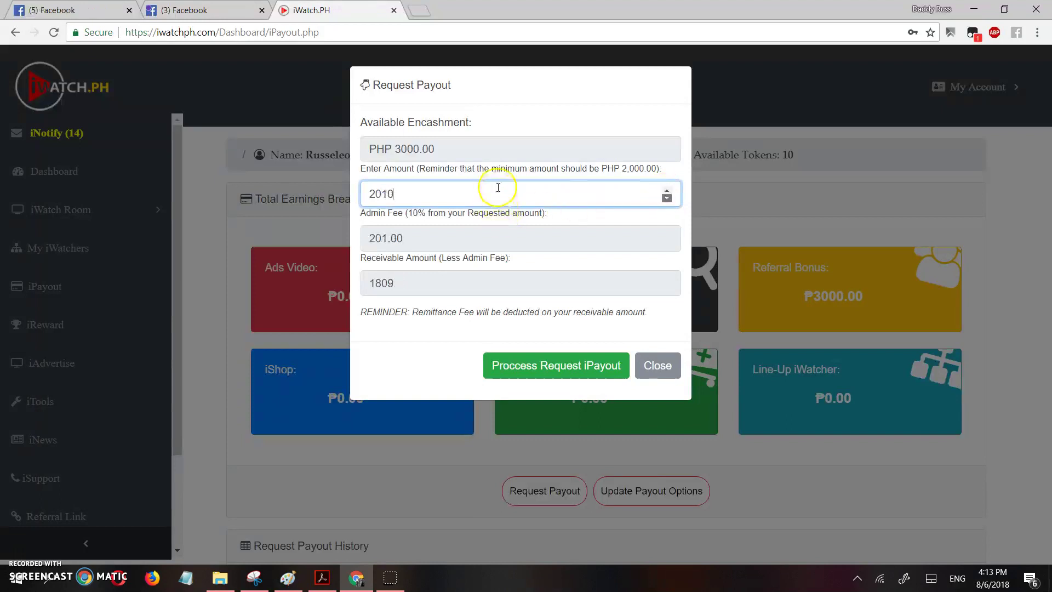
Step: Set the requested payout amount to PHP 3000, and submit and confirm the iPayout request
double_click(497, 189)
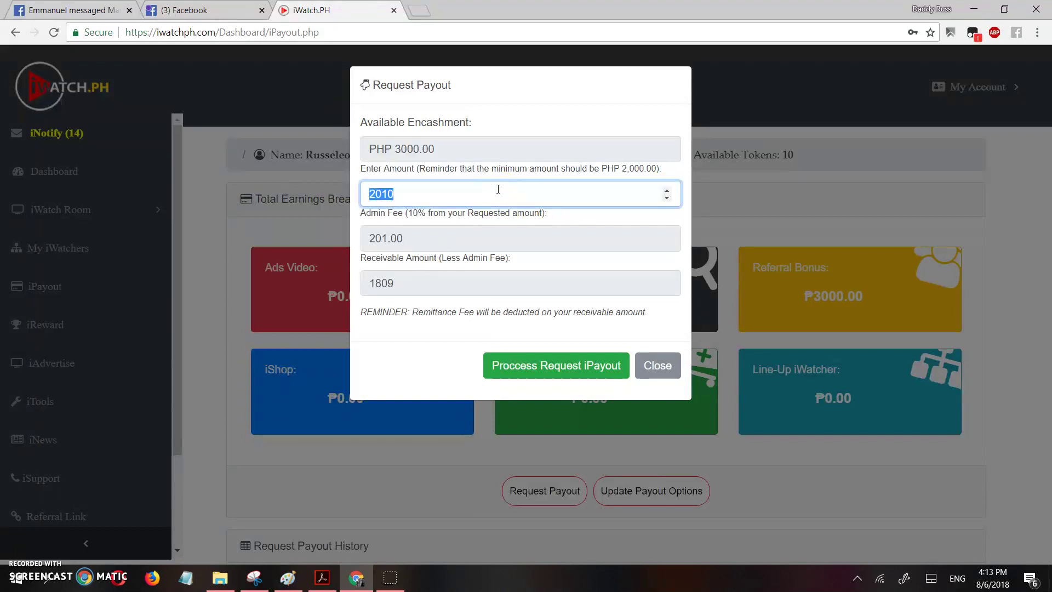
type("3000")
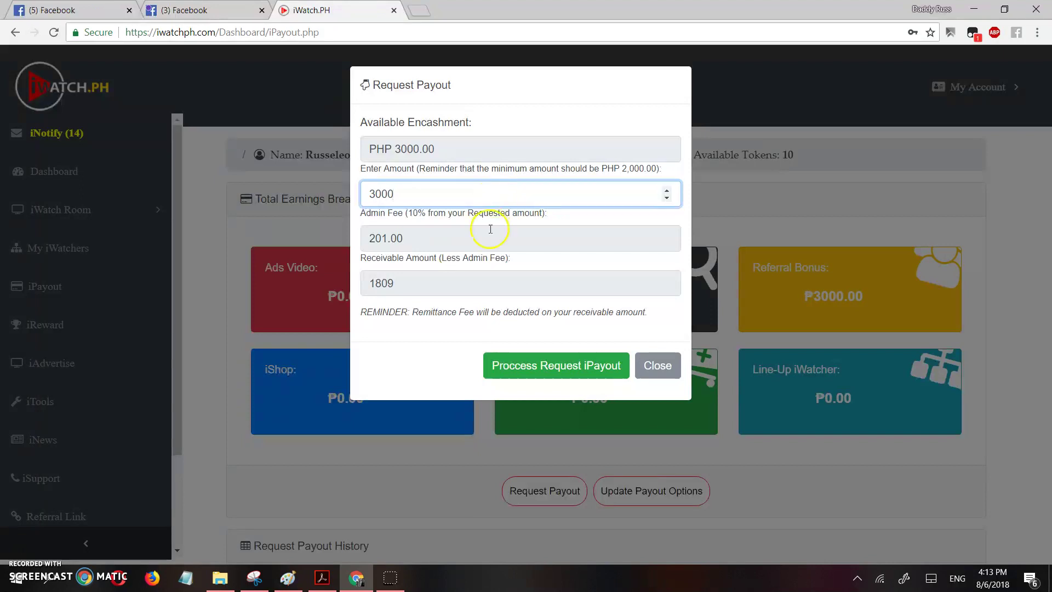
left_click(506, 240)
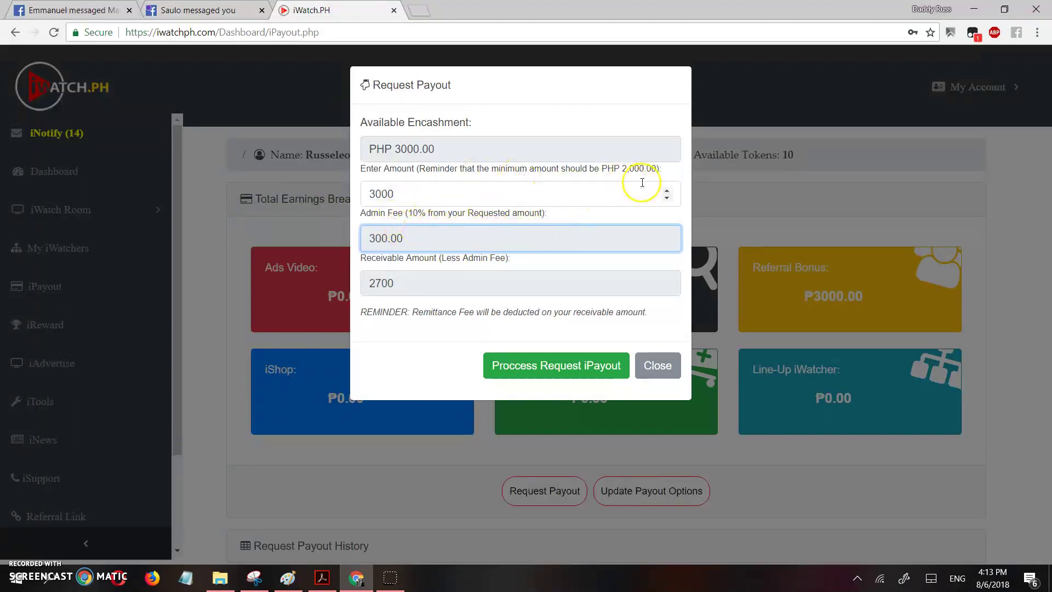
left_click(404, 287)
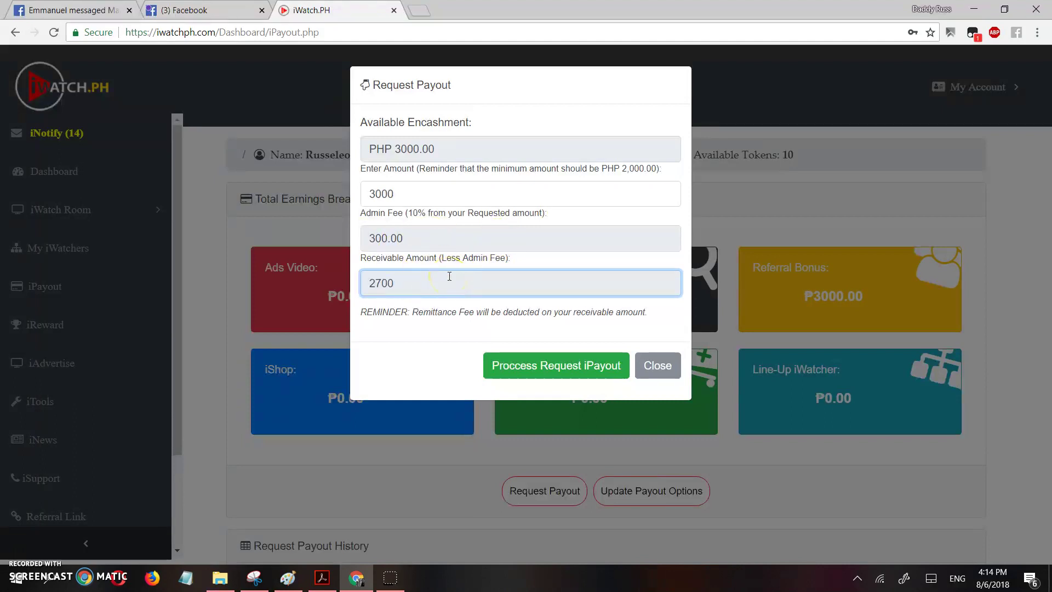
left_click(538, 372)
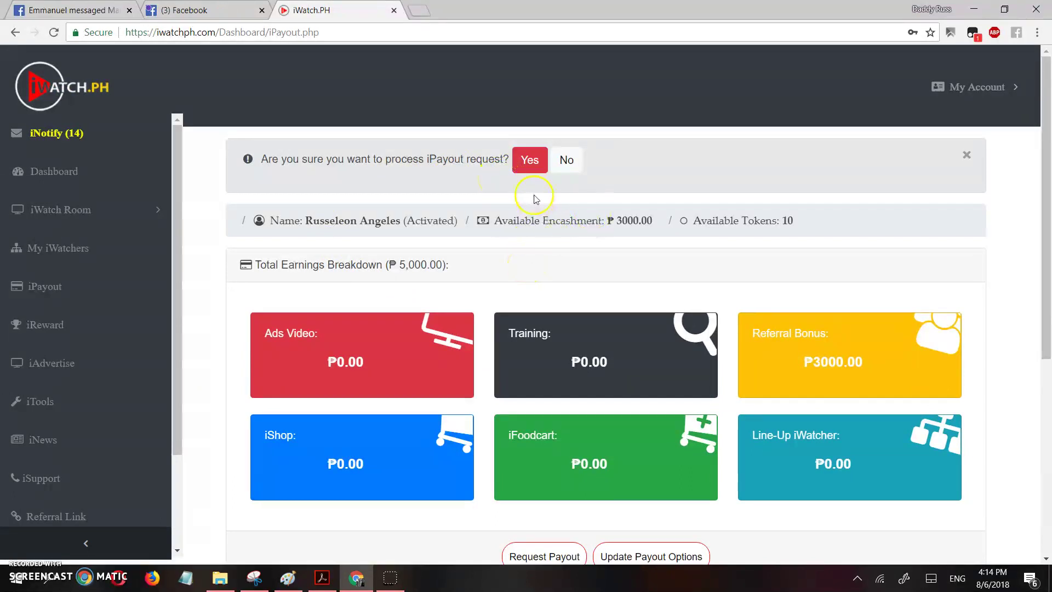
left_click(528, 164)
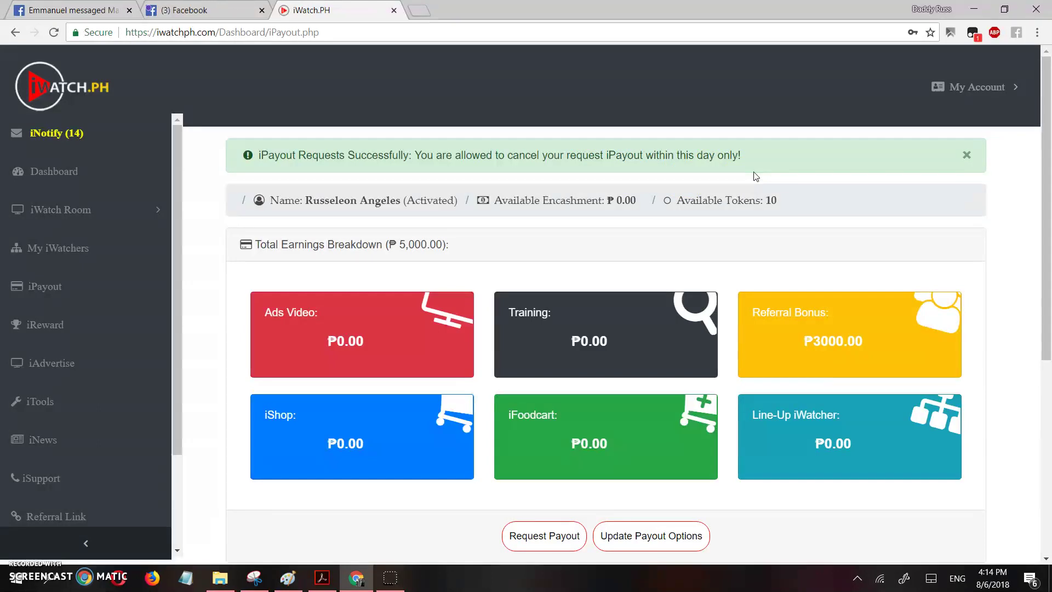
Step: Examine the new request's details and its cancel option in the Request Payout History
scroll(695, 329, "down", 6)
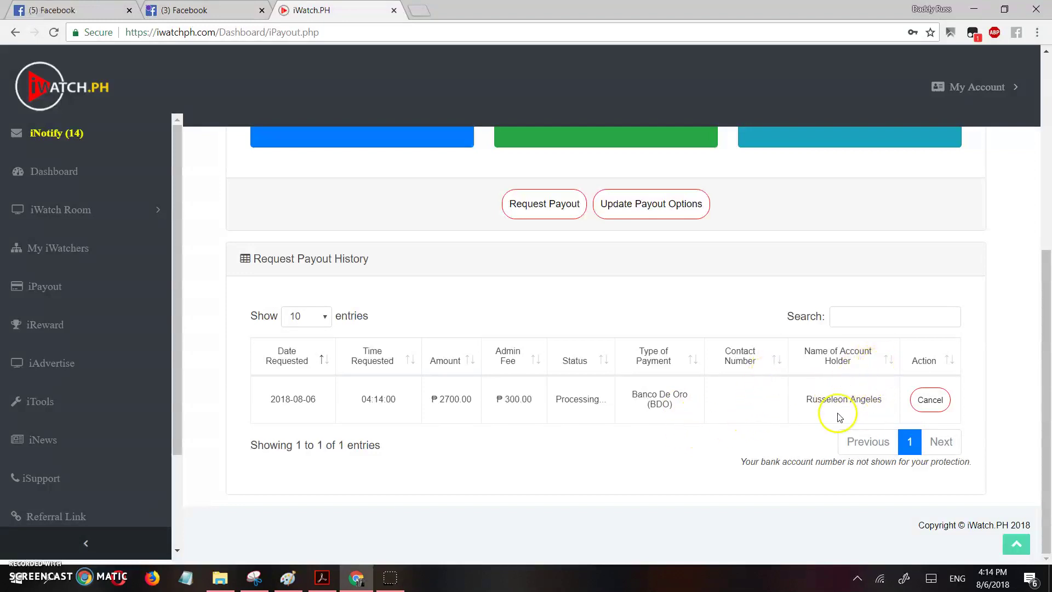
left_click(932, 401)
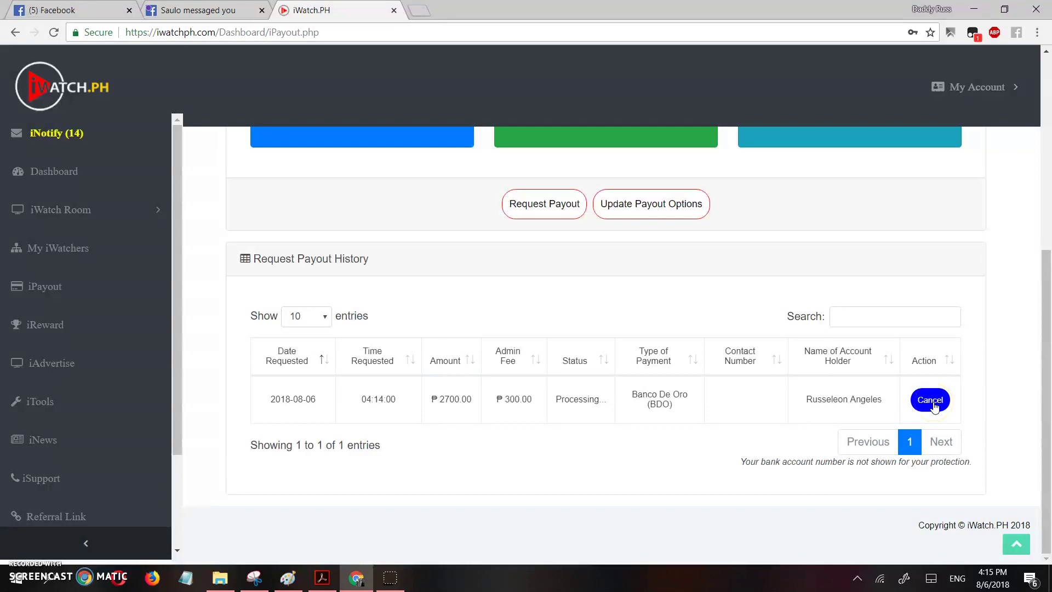
left_click(1011, 415)
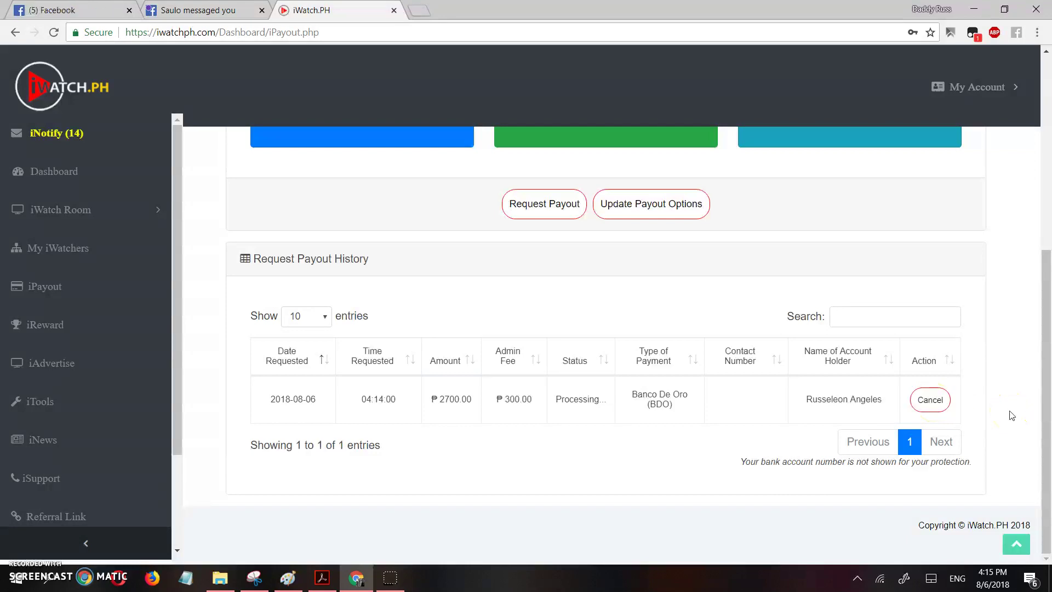
left_click(910, 403)
left_click(566, 364)
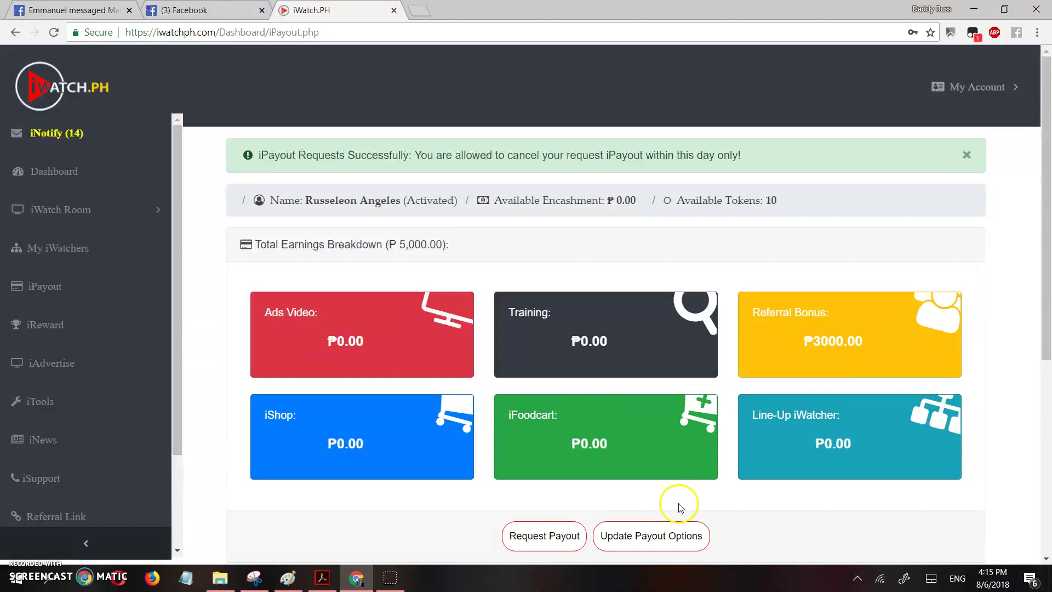
Step: Look up Friday, August 10, 2018 in the system calendar and close the calendar
left_click(1007, 580)
left_click(985, 247)
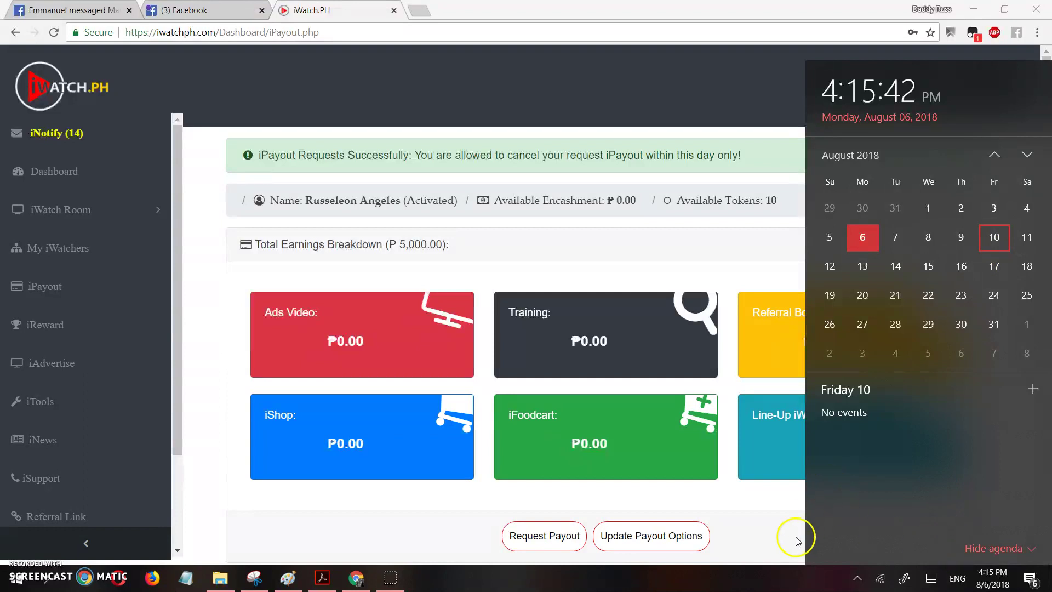
left_click(757, 537)
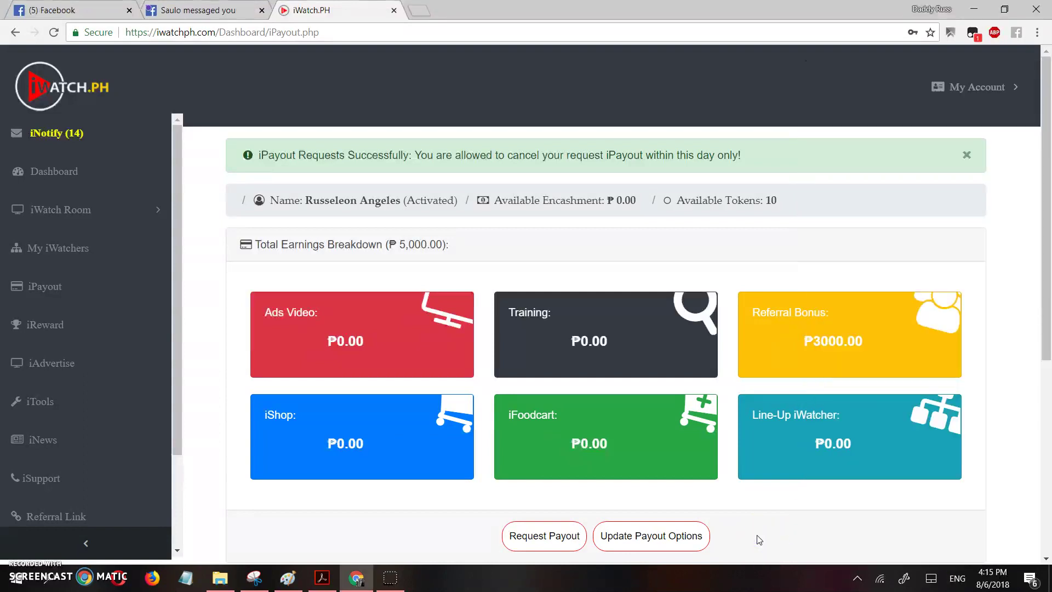
left_click(665, 383)
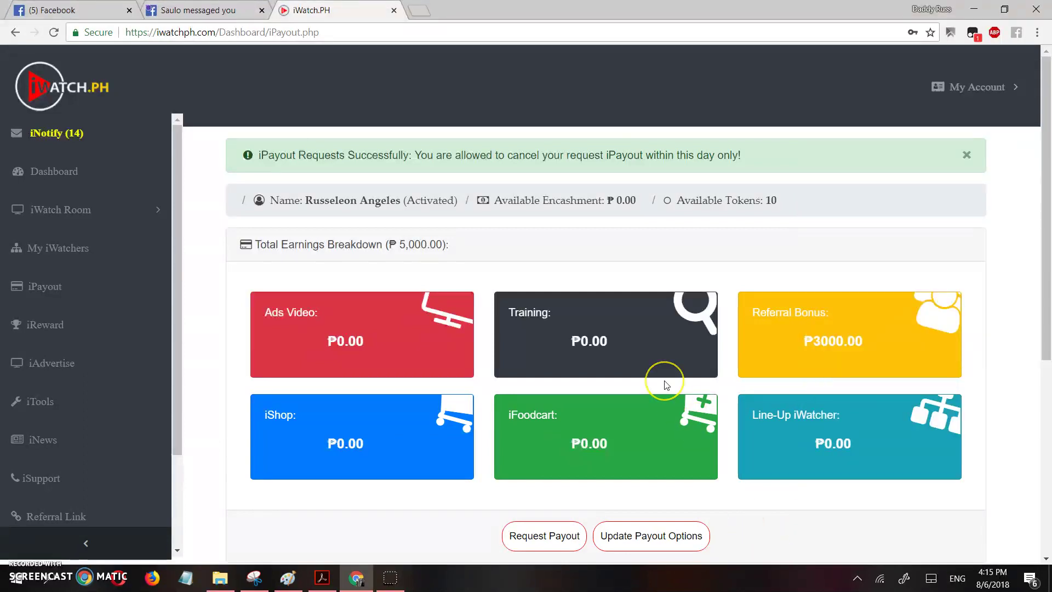